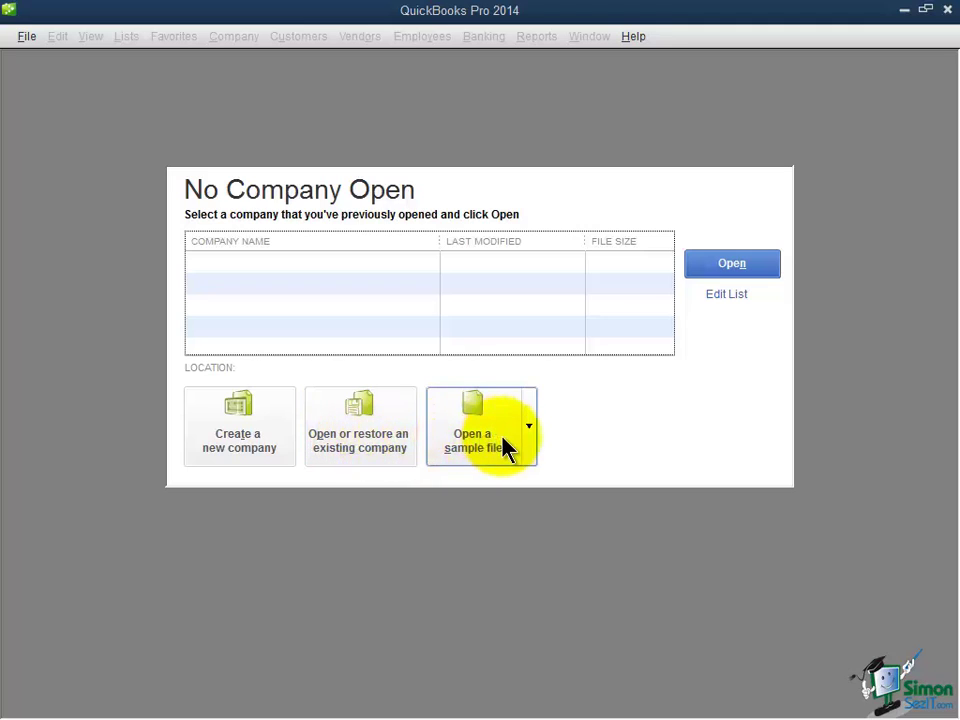
Start creating a new company file using the Advanced Setup interview
{"action": "left_click", "coordinate": [532, 451]}
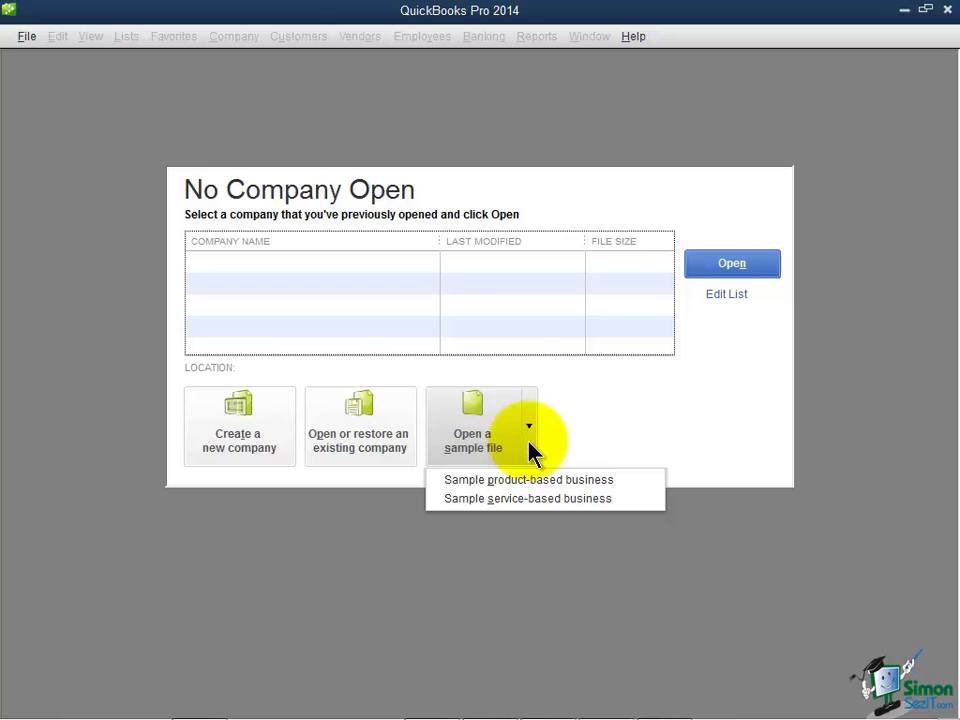
{"action": "left_click", "coordinate": [255, 436]}
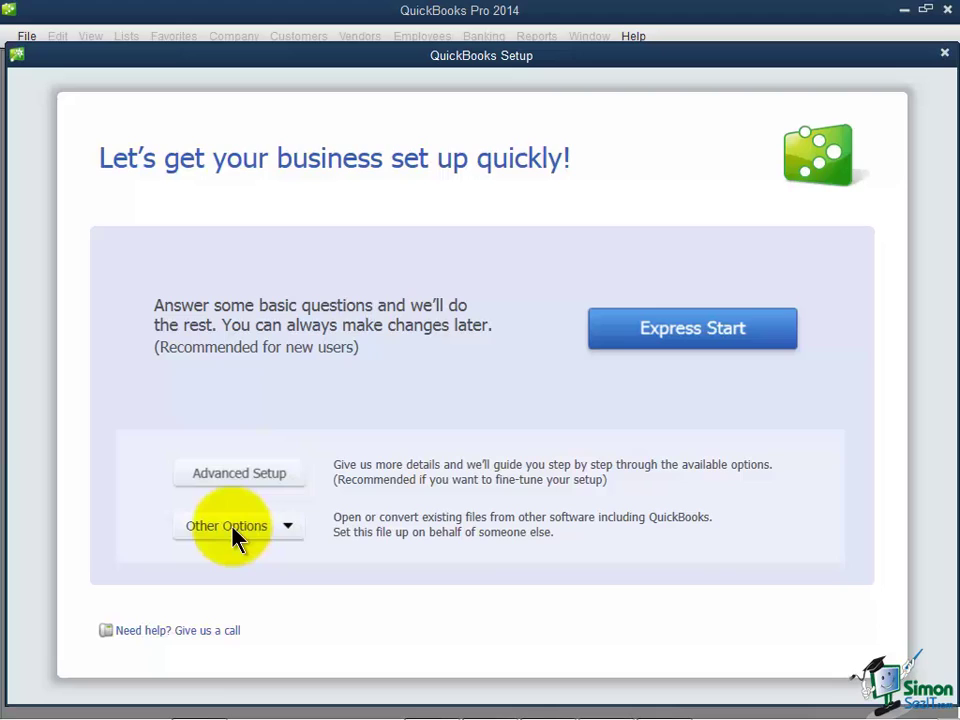
{"action": "left_click", "coordinate": [288, 527]}
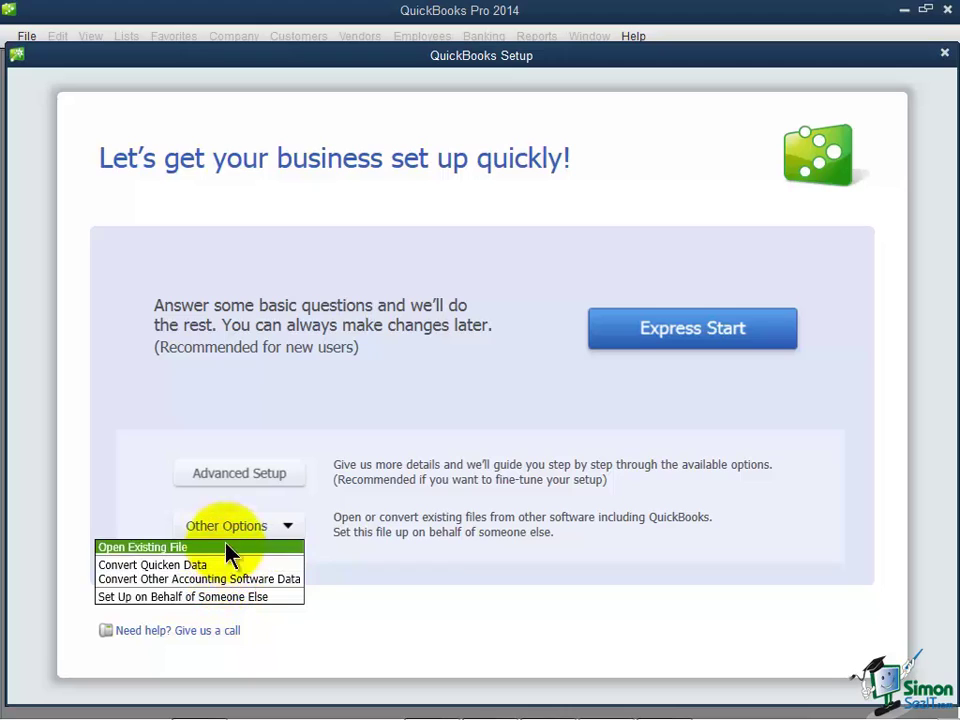
{"action": "left_click", "coordinate": [236, 512]}
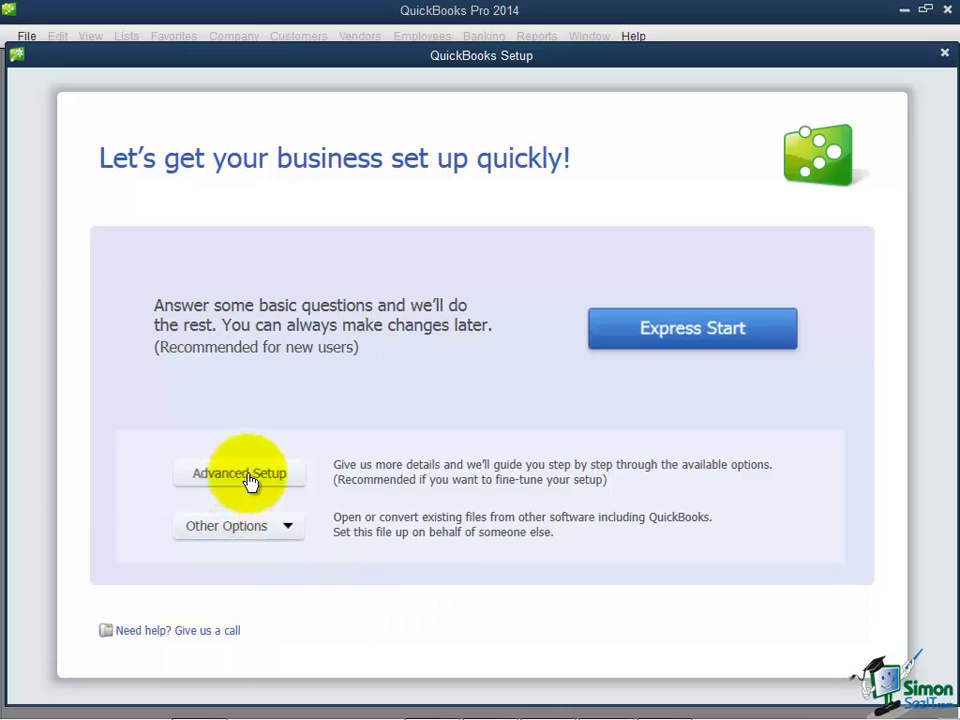
{"action": "left_click", "coordinate": [250, 478]}
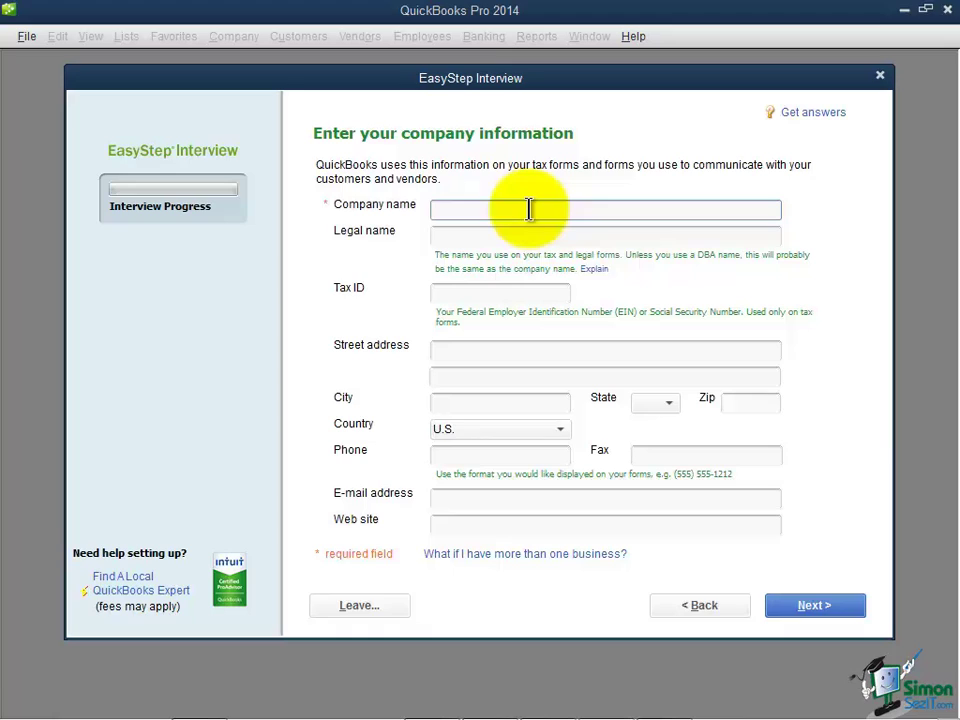
Enter JB Publishing as the company name, keep the same legal name, and fill in the company's tax ID
{"action": "type", "text": "JB Publishing"}
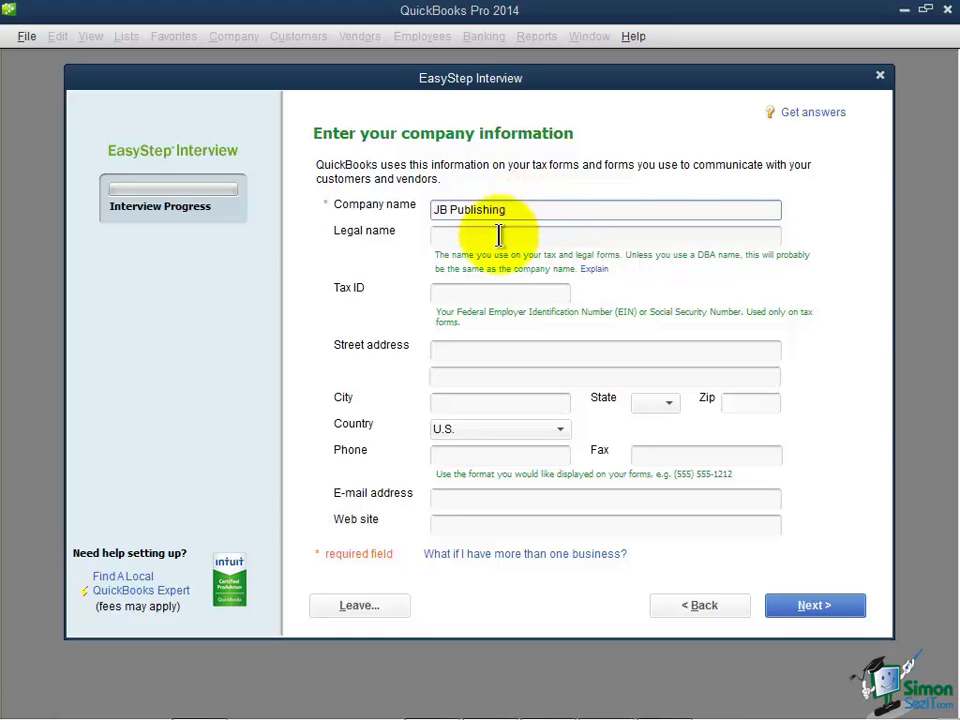
{"action": "key", "text": "Tab"}
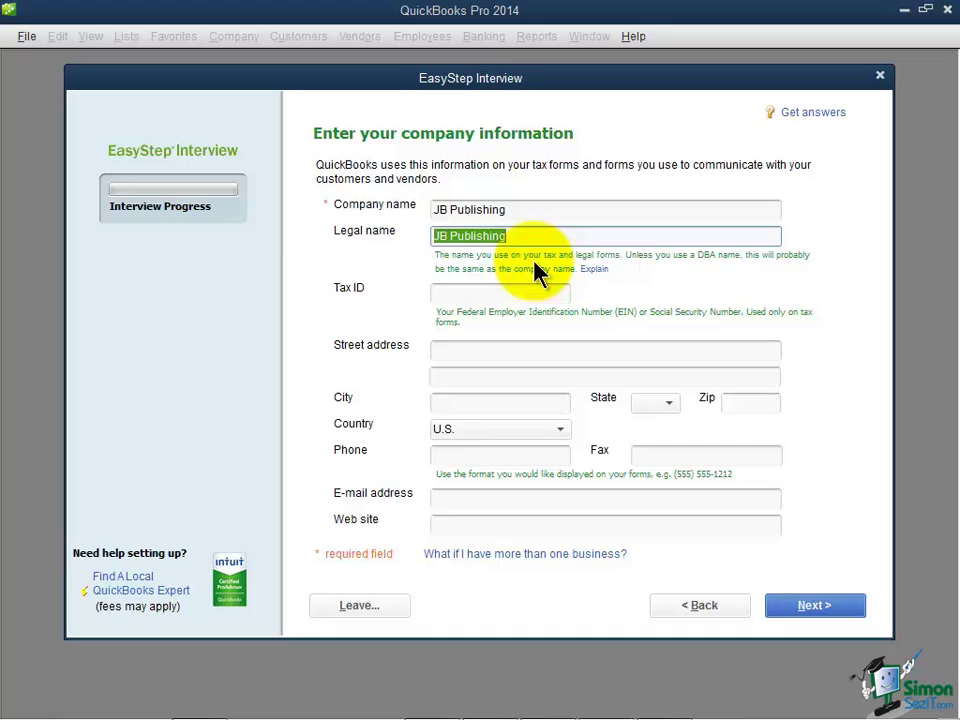
{"action": "key", "text": "Tab"}
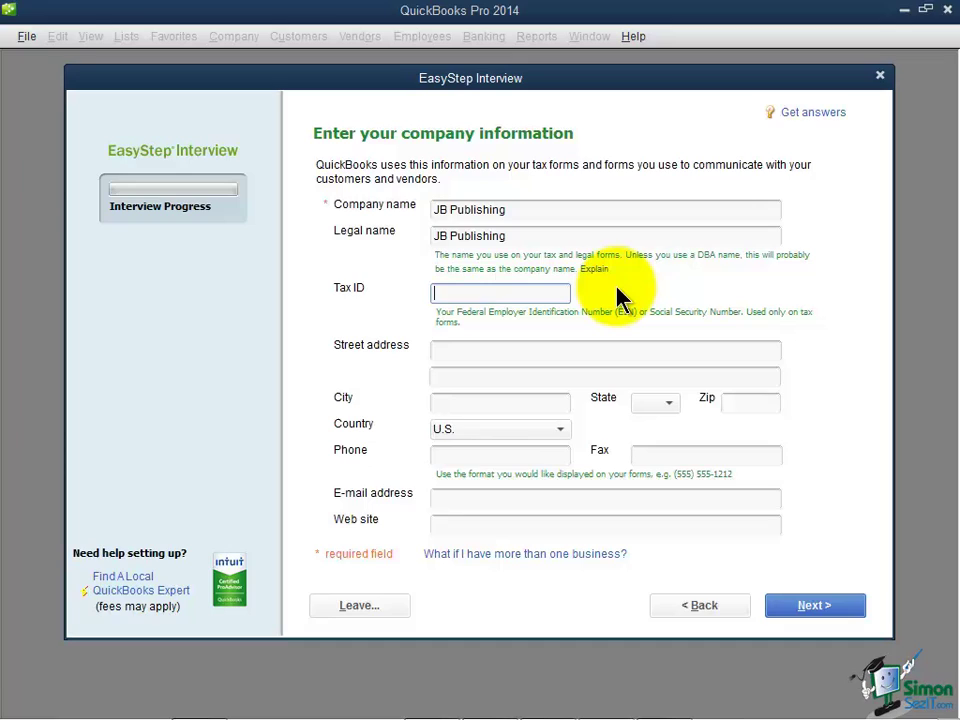
{"action": "type", "text": "00-0000000"}
{"action": "key", "text": "Tab"}
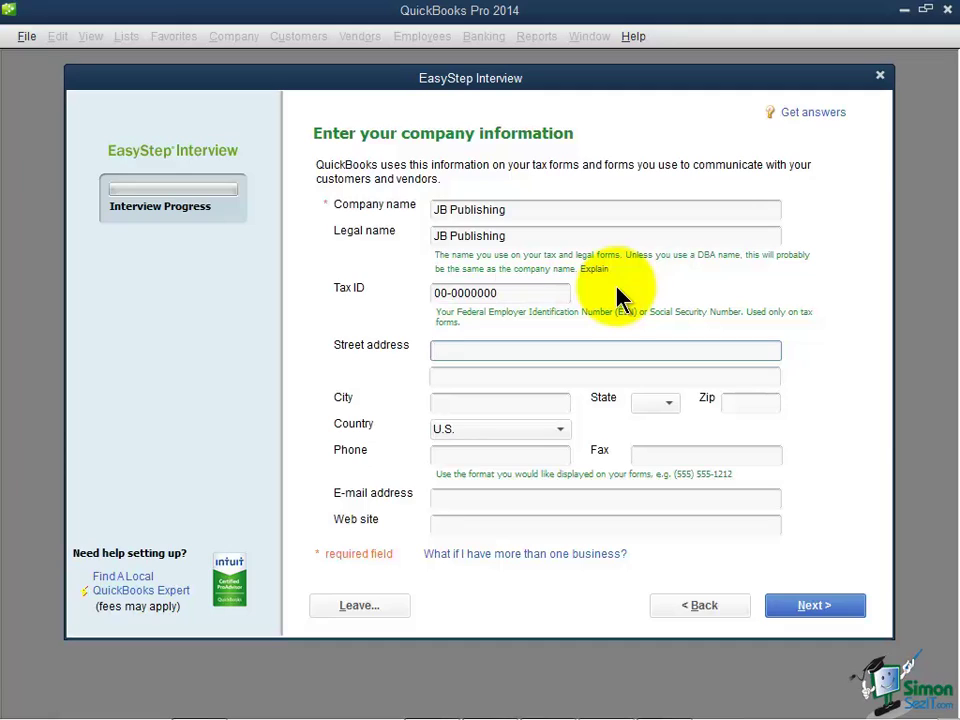
Fill in the company's street address, city, state and zip code, keep U.S. as the country, and continue without further contact details
{"action": "type", "text": "123 Oak Street"}
{"action": "key", "text": "Tab"}
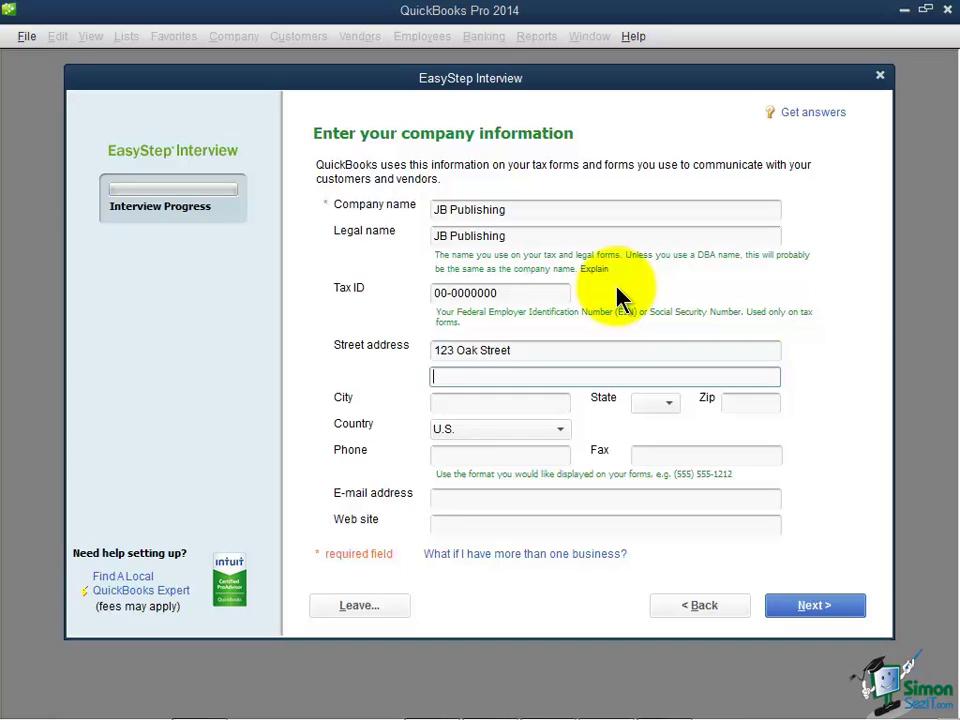
{"action": "key", "text": "Tab"}
{"action": "type", "text": "Charlotte"}
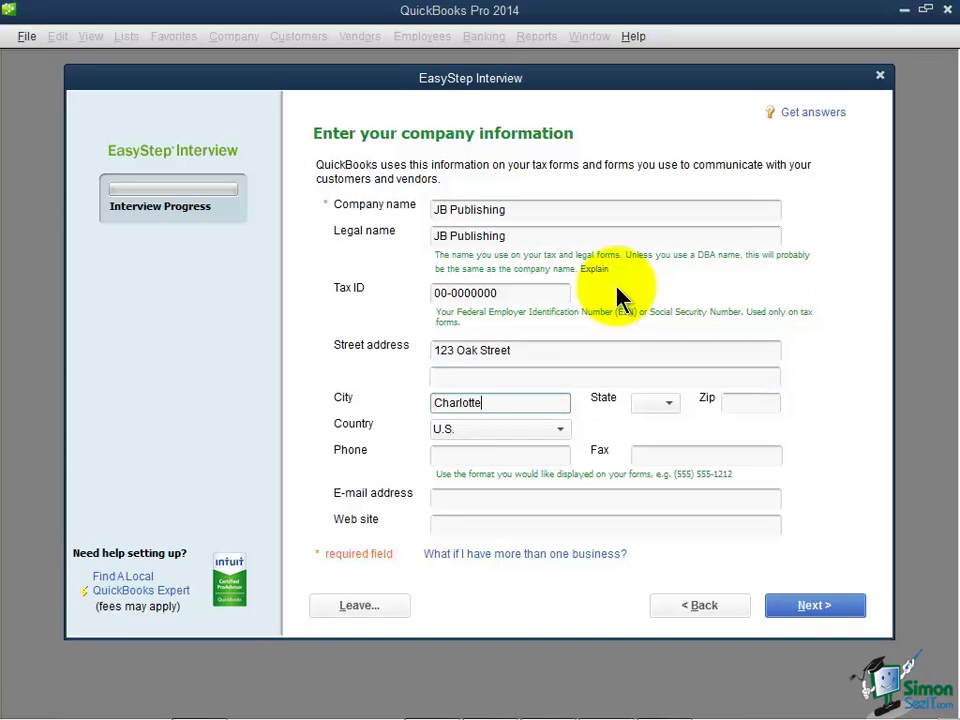
{"action": "key", "text": "Tab"}
{"action": "type", "text": "CA"}
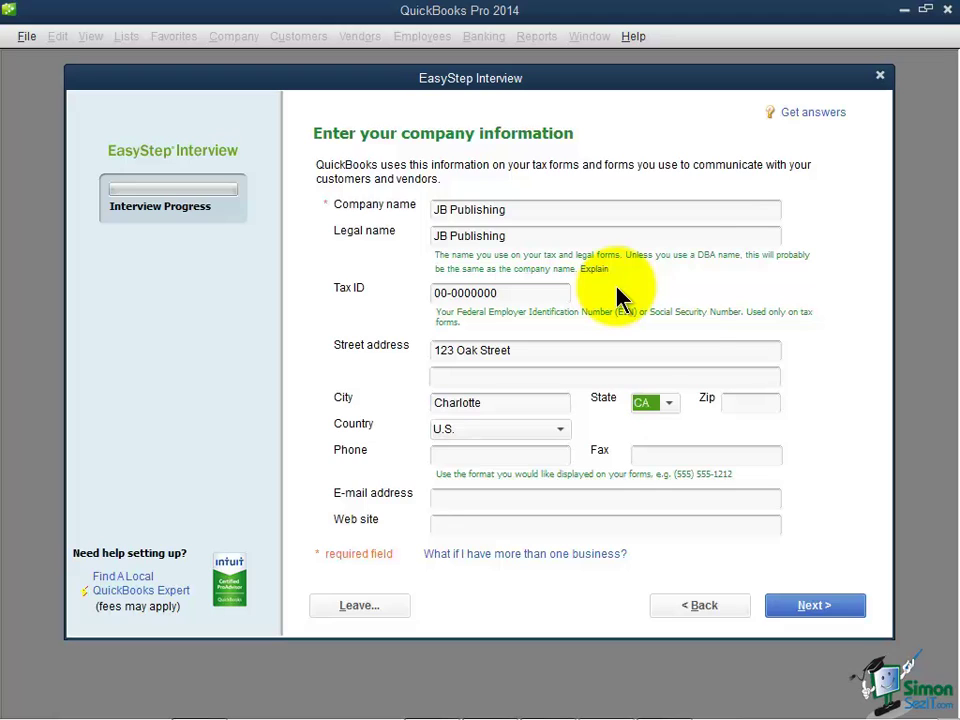
{"action": "left_click", "coordinate": [742, 403]}
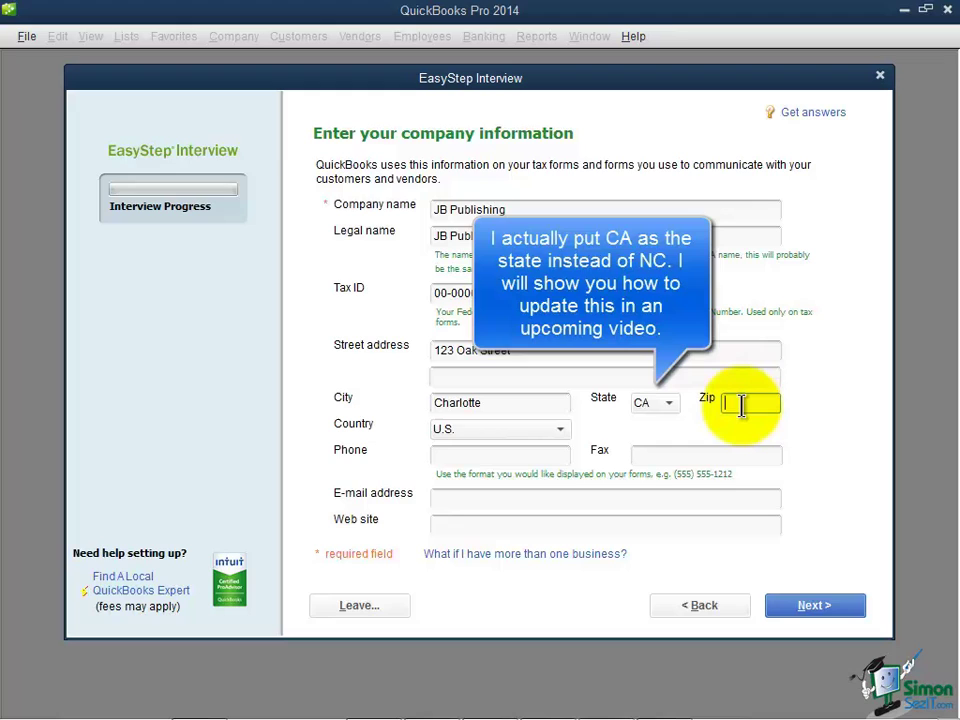
{"action": "type", "text": "28234"}
{"action": "key", "text": "Tab"}
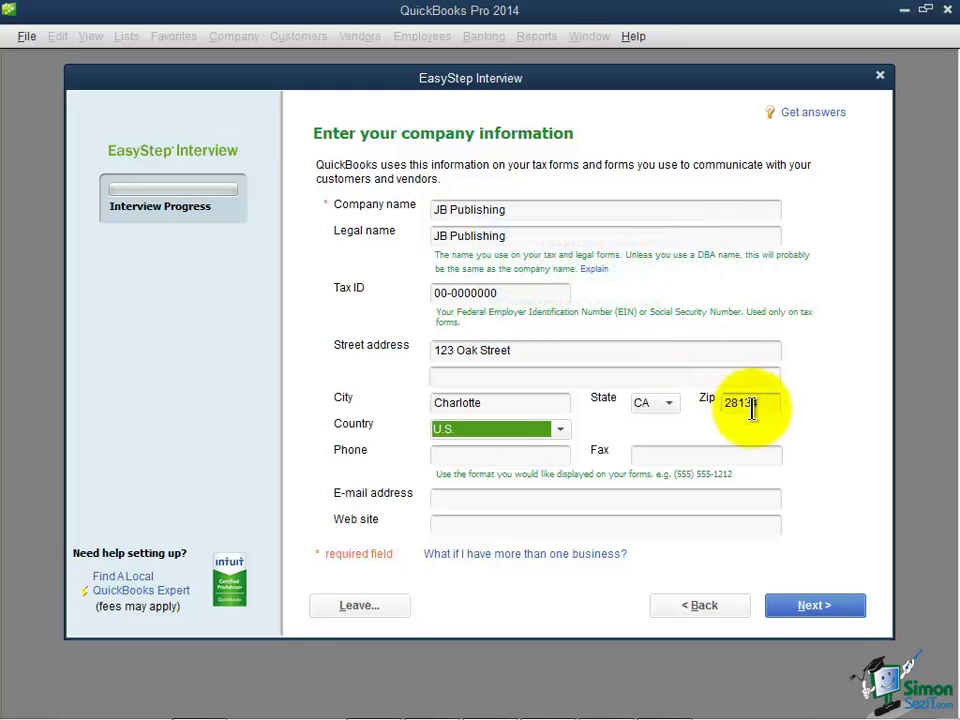
{"action": "left_click", "coordinate": [562, 432]}
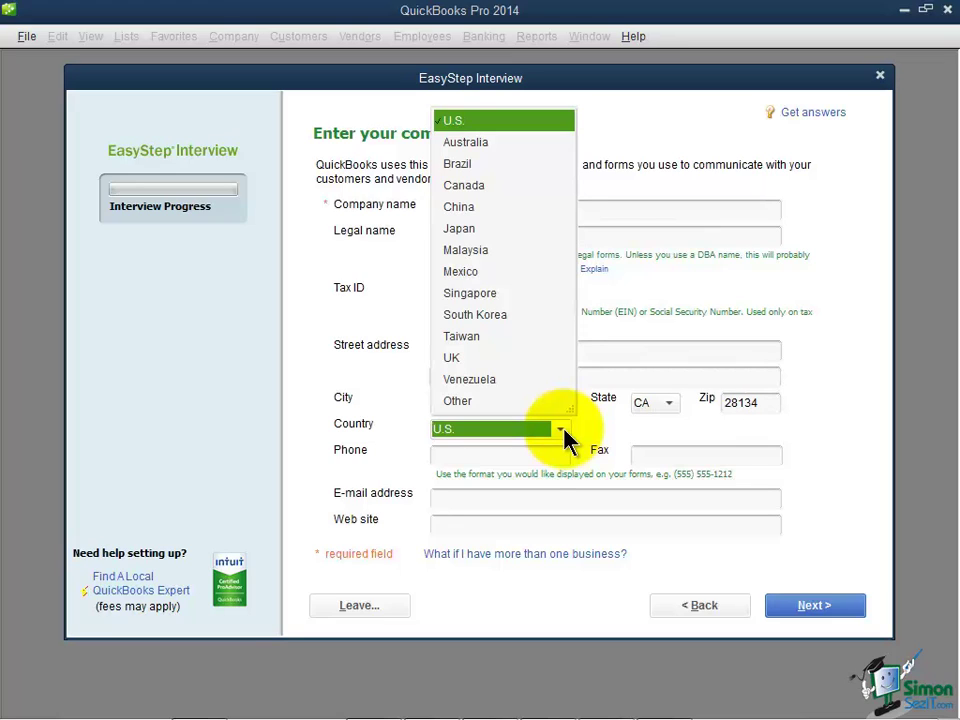
{"action": "left_click", "coordinate": [546, 451]}
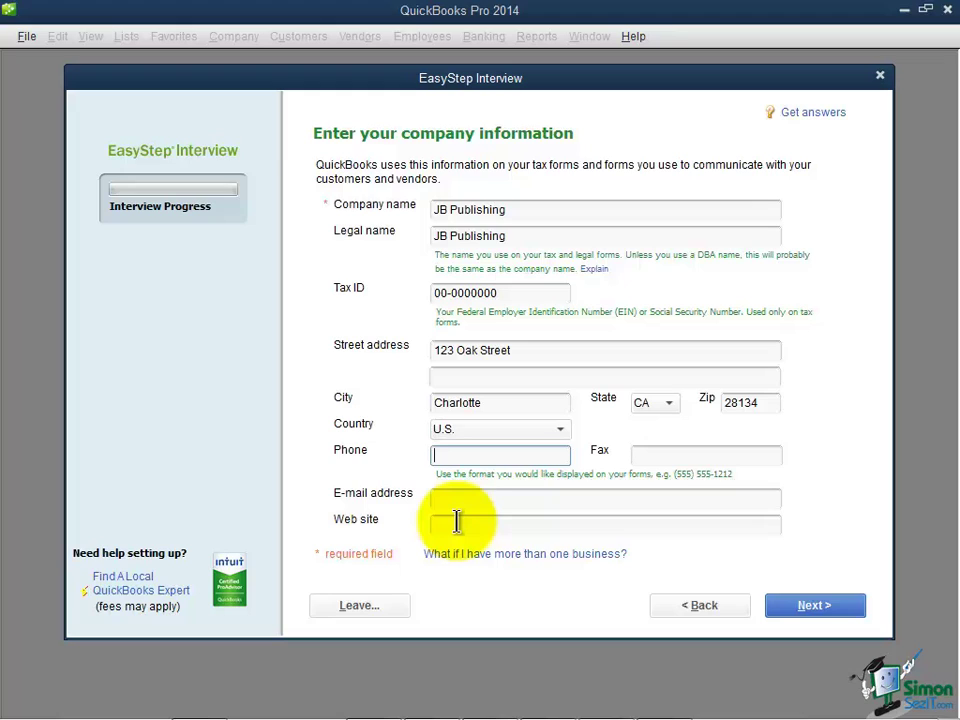
{"action": "left_click", "coordinate": [798, 616]}
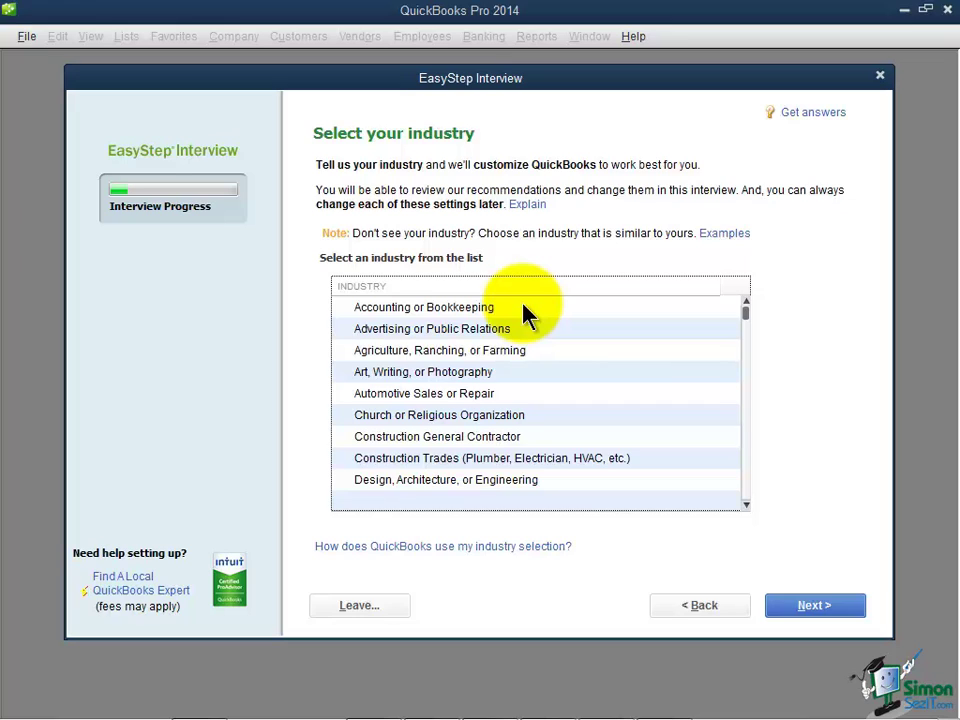
Choose General Service-based Business as the company's industry and continue
{"action": "left_click", "coordinate": [748, 504]}
{"action": "left_click", "coordinate": [748, 504]}
{"action": "left_click", "coordinate": [748, 504]}
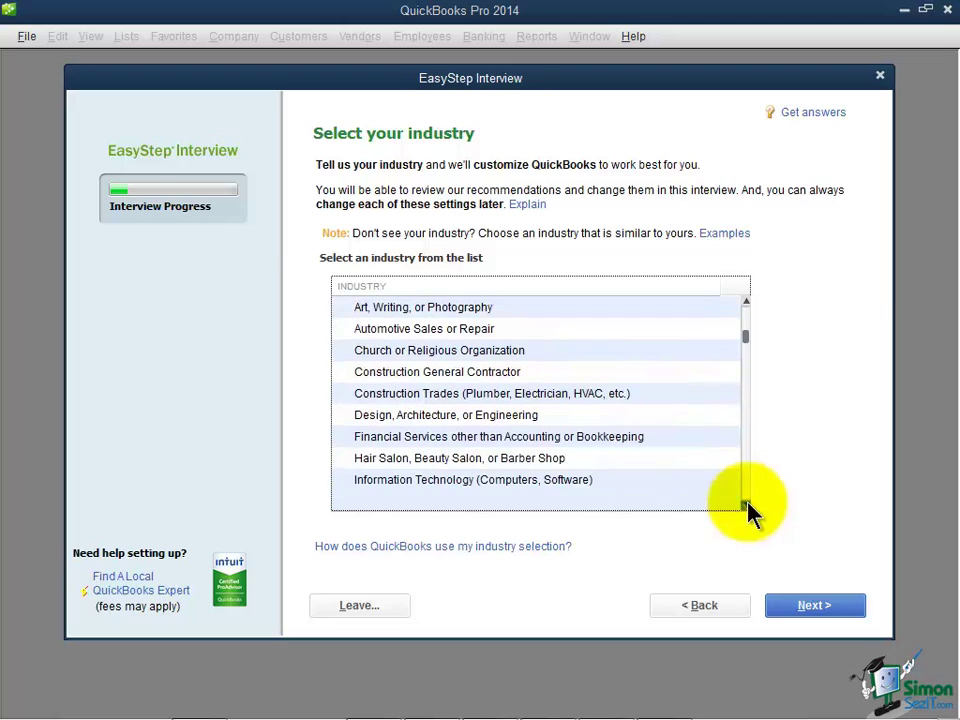
{"action": "left_click", "coordinate": [747, 503]}
{"action": "left_click", "coordinate": [748, 504]}
{"action": "left_click", "coordinate": [748, 504]}
{"action": "left_click", "coordinate": [748, 504]}
{"action": "left_click", "coordinate": [748, 504]}
{"action": "left_click", "coordinate": [748, 504]}
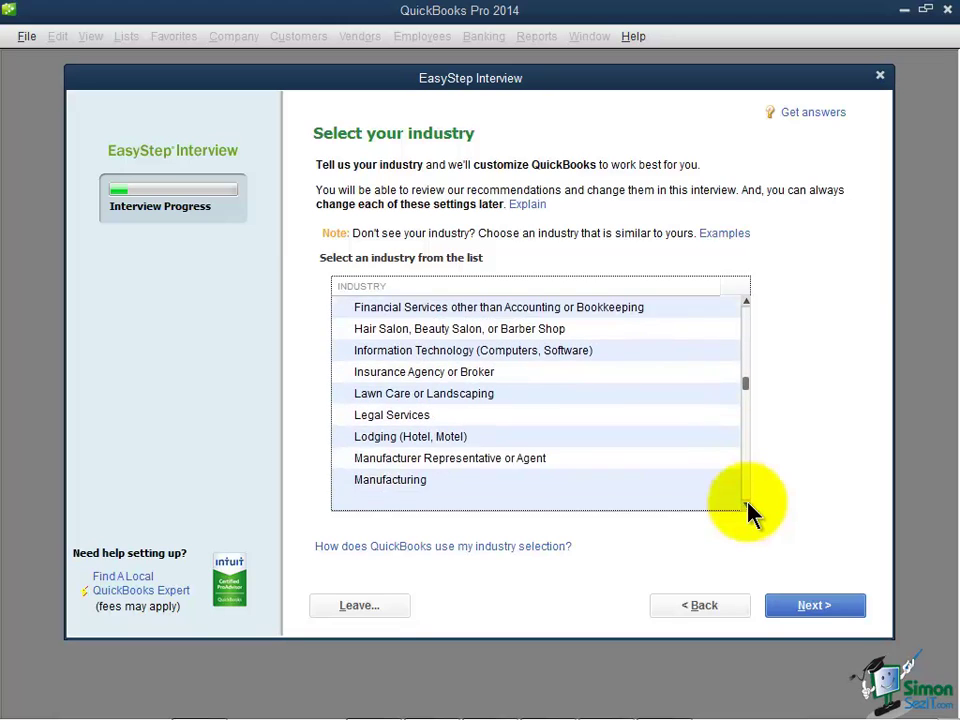
{"action": "left_click", "coordinate": [748, 504]}
{"action": "left_click", "coordinate": [748, 504]}
{"action": "left_click", "coordinate": [748, 504]}
{"action": "left_click", "coordinate": [748, 504]}
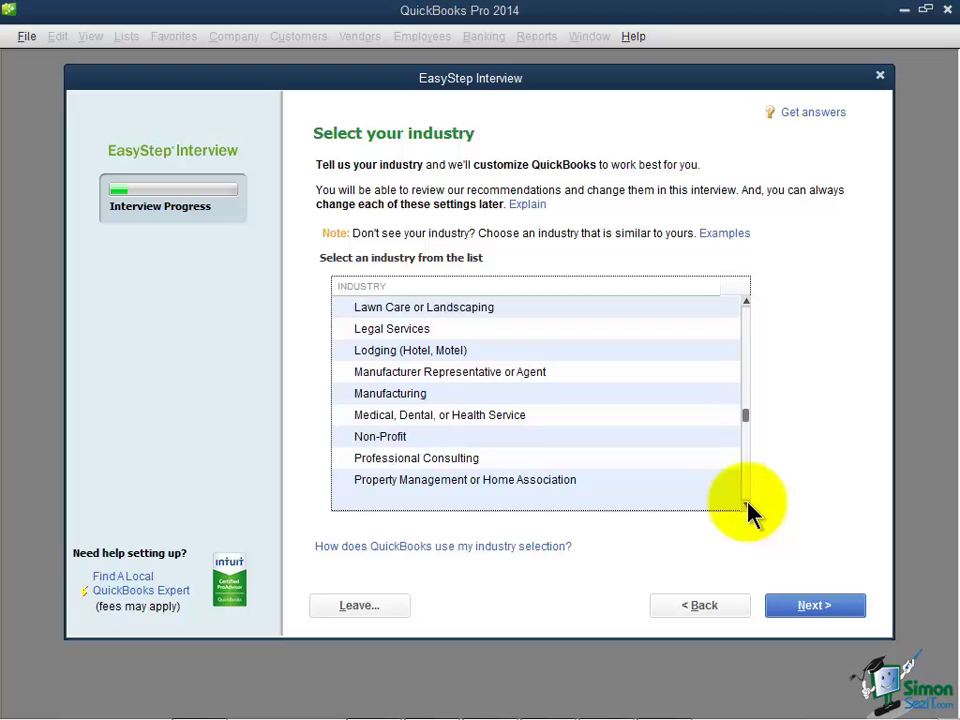
{"action": "left_click", "coordinate": [748, 504]}
{"action": "left_click", "coordinate": [748, 504]}
{"action": "left_click", "coordinate": [748, 504]}
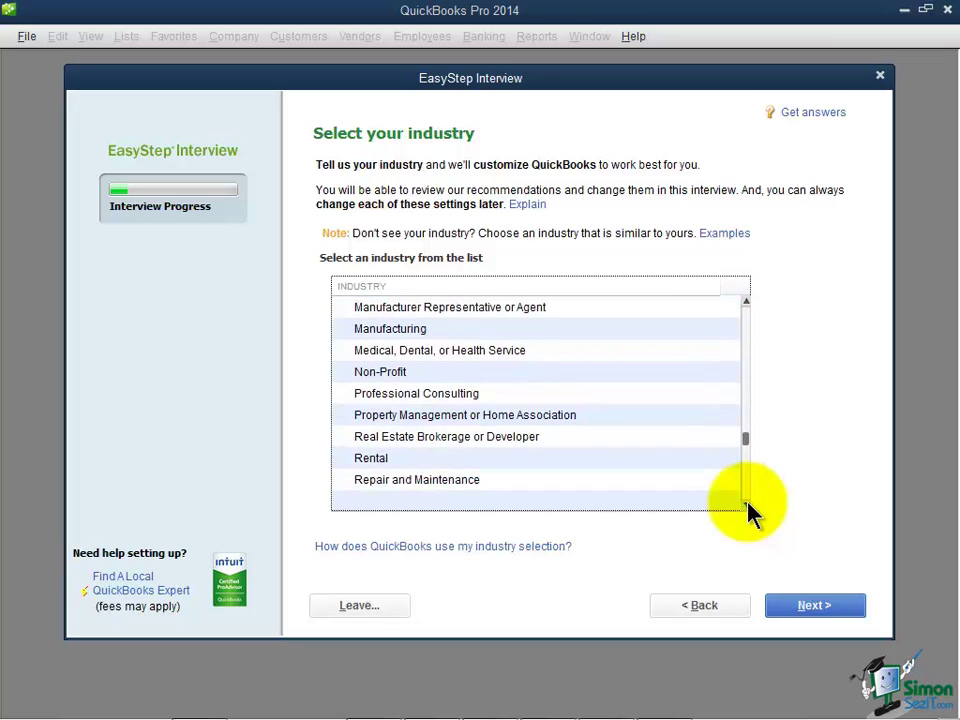
{"action": "left_click", "coordinate": [748, 504]}
{"action": "left_click", "coordinate": [748, 504]}
{"action": "left_click", "coordinate": [748, 504]}
{"action": "left_click", "coordinate": [748, 504]}
{"action": "left_click", "coordinate": [748, 504]}
{"action": "left_click", "coordinate": [748, 504]}
{"action": "left_click", "coordinate": [748, 504]}
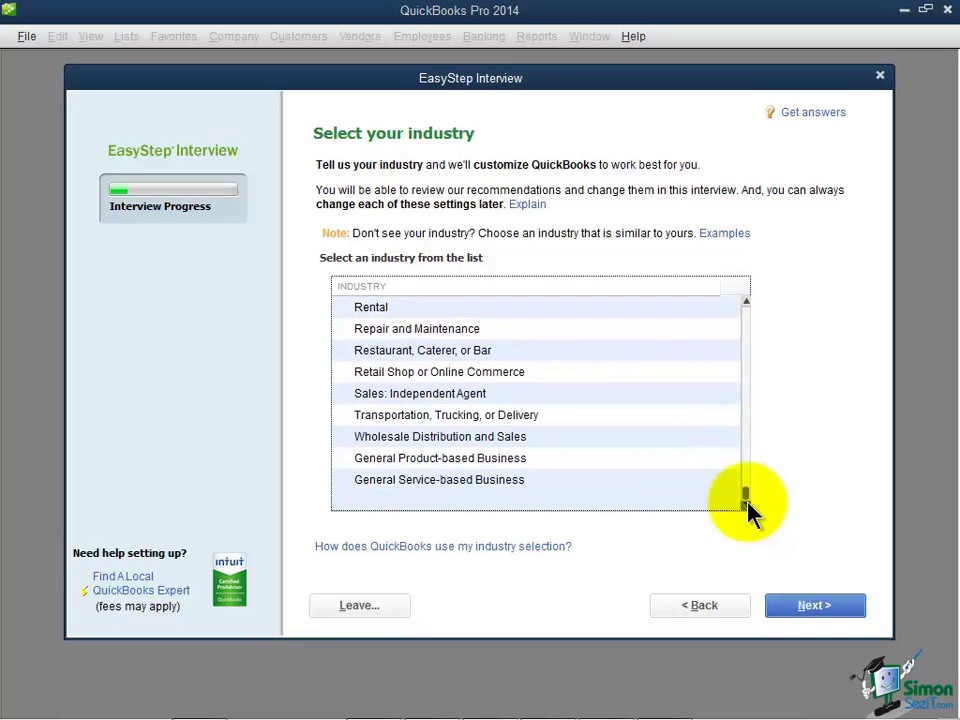
{"action": "left_click", "coordinate": [503, 486]}
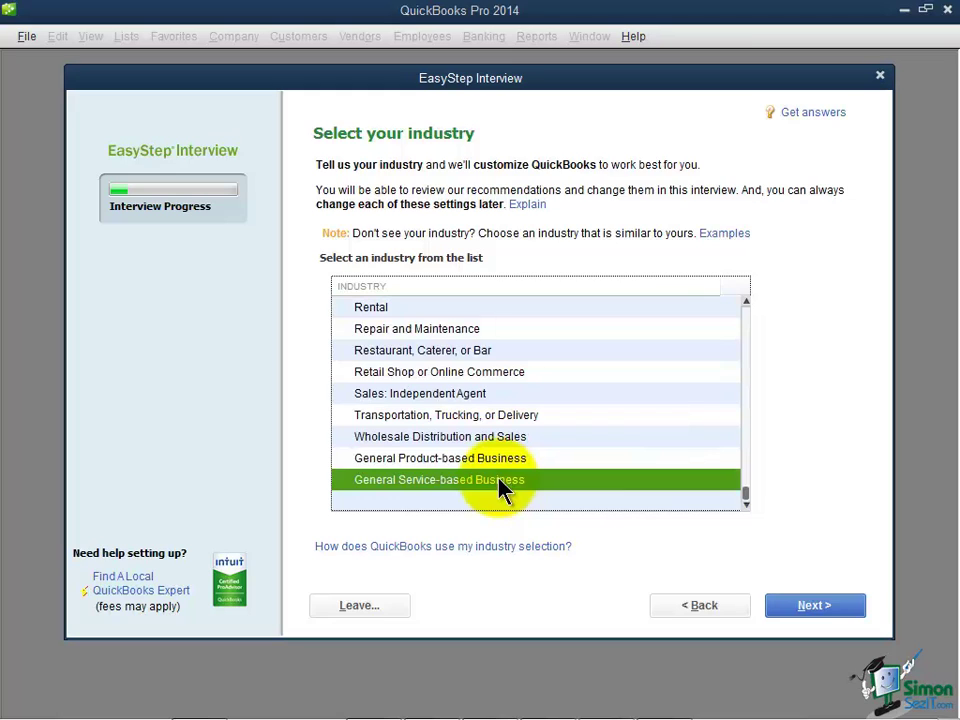
{"action": "left_click", "coordinate": [813, 607]}
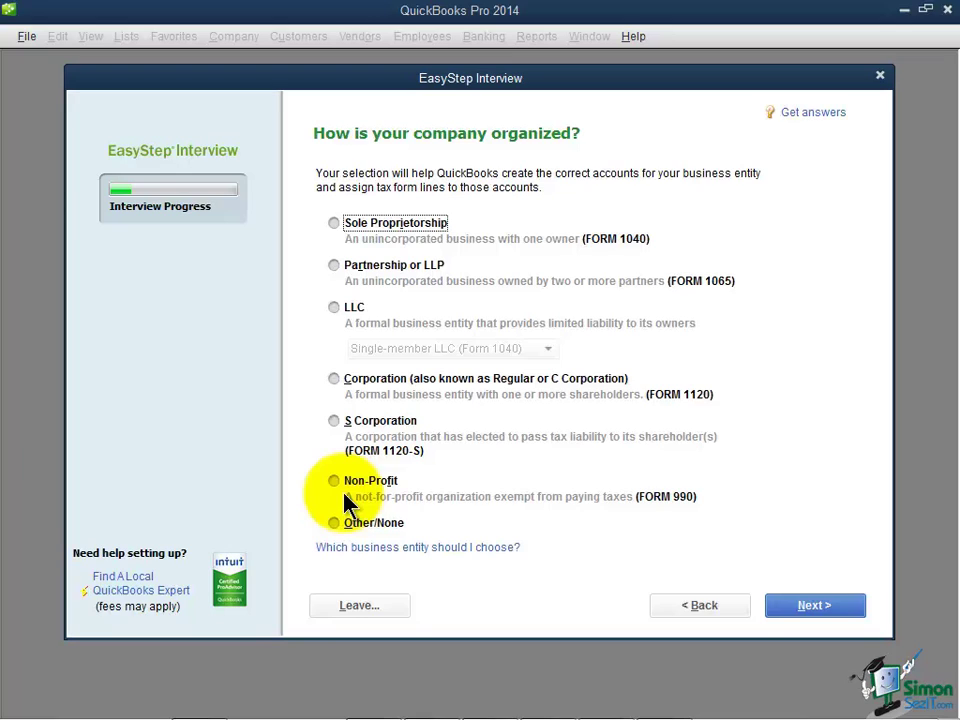
Set the company organization to Other/None and accept January as the first month of the fiscal year
{"action": "left_click", "coordinate": [338, 522]}
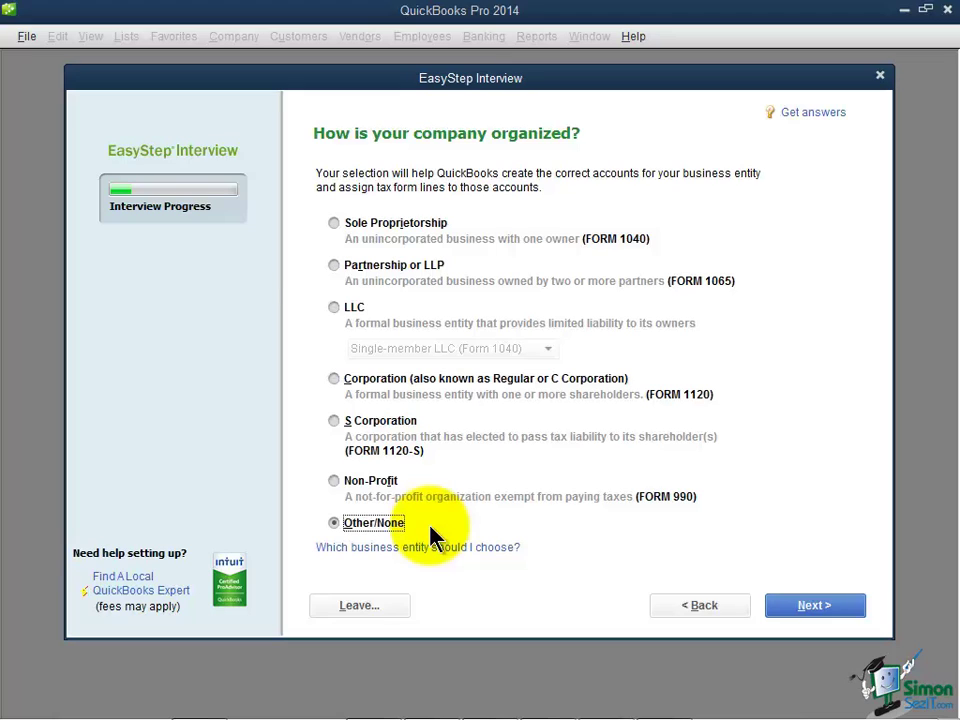
{"action": "left_click", "coordinate": [797, 608]}
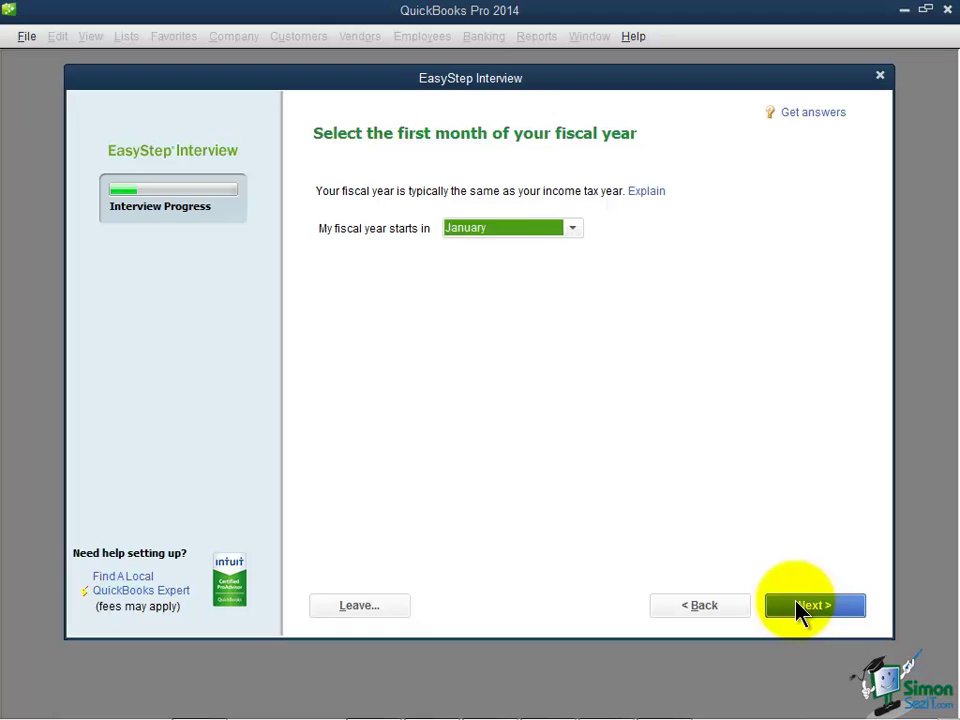
{"action": "left_click", "coordinate": [800, 605]}
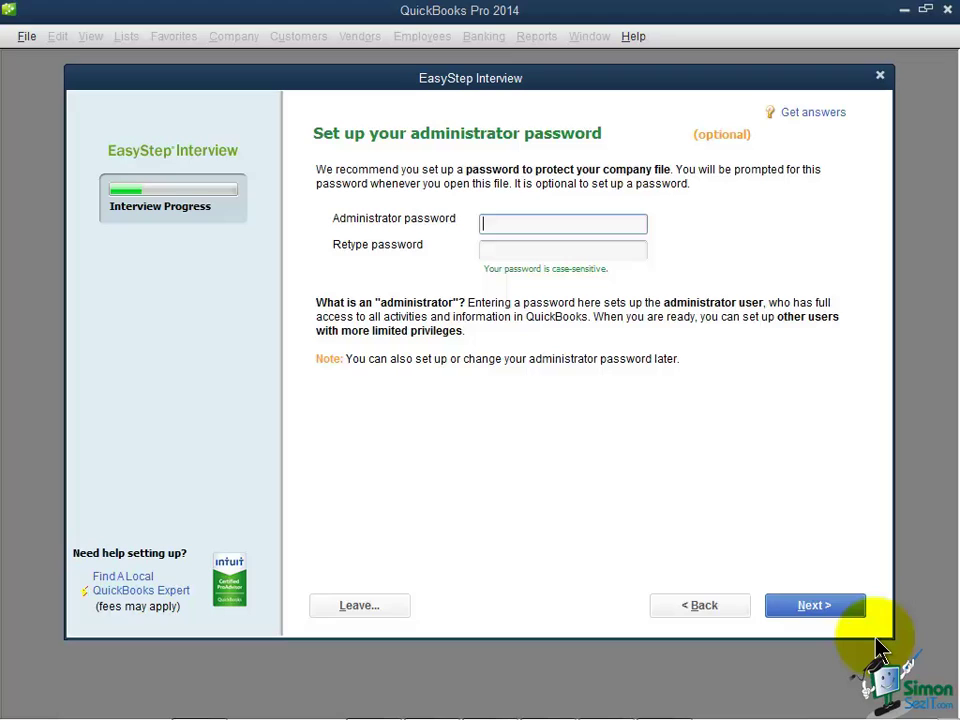
Skip the optional administrator password and save the company file as JB Publishing.QBW in the QuickBooks folder
{"action": "left_click", "coordinate": [815, 606]}
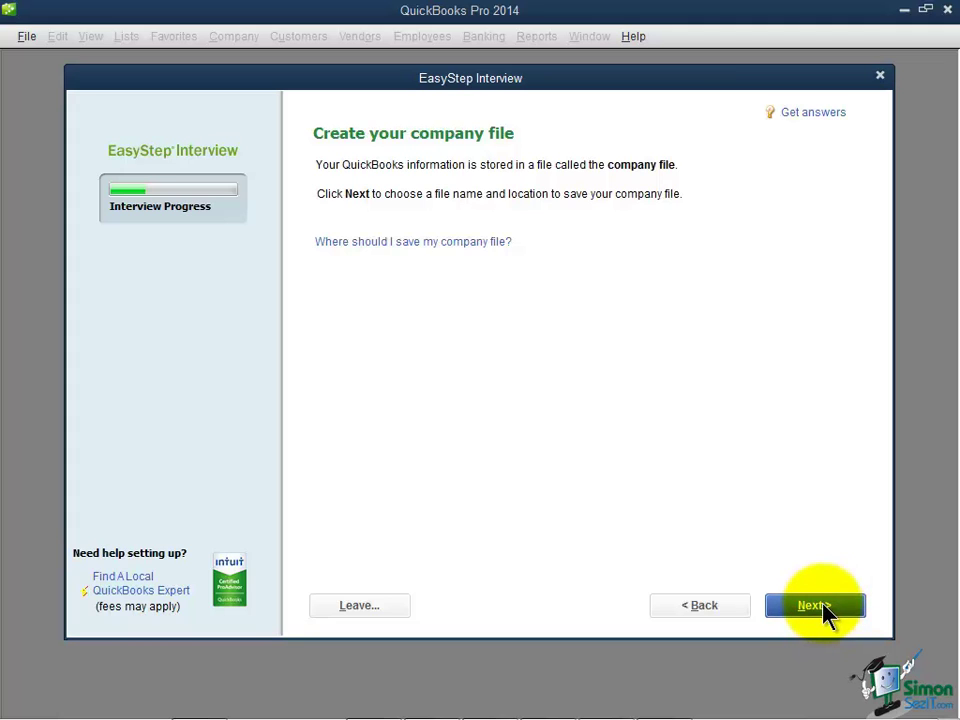
{"action": "left_click", "coordinate": [815, 606]}
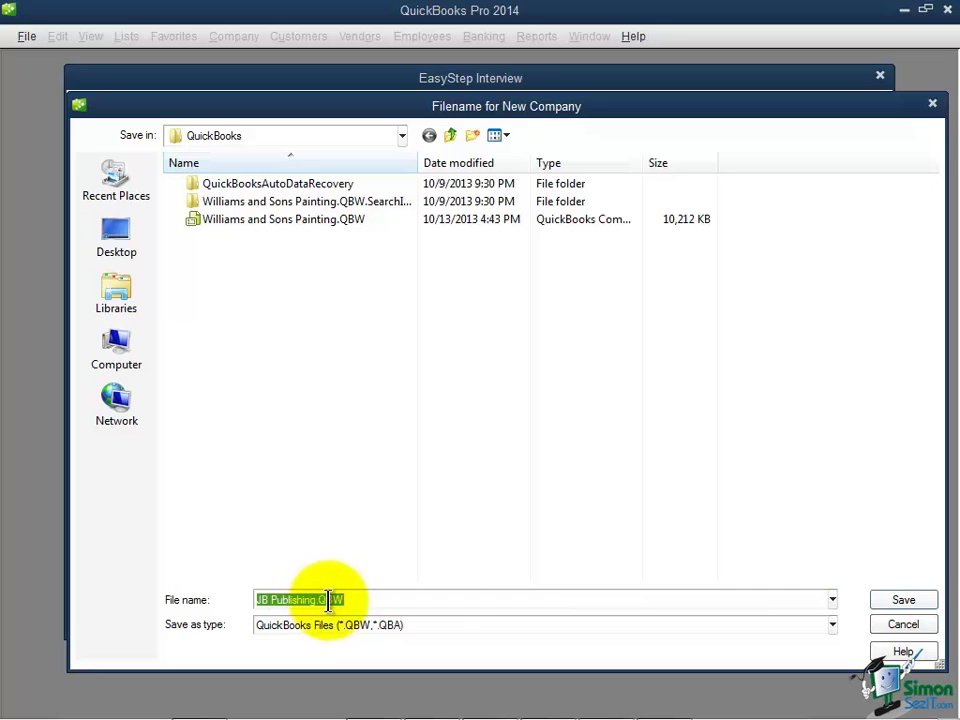
{"action": "left_click", "coordinate": [886, 603]}
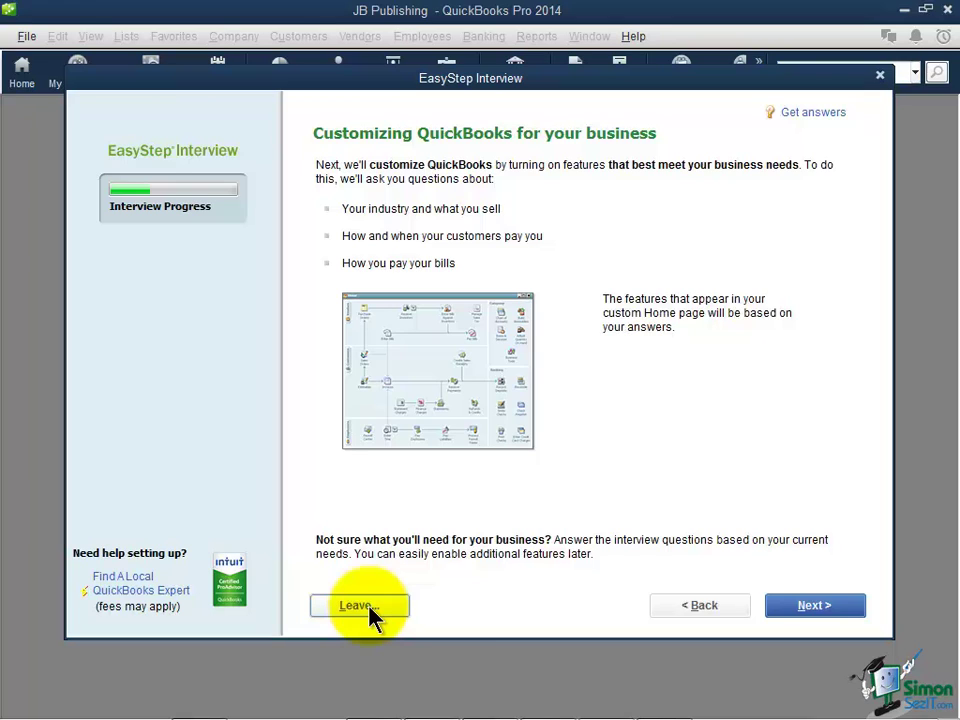
Proceed to the customization questions, accepting Services only for what is sold and No for charging sales tax
{"action": "left_click", "coordinate": [814, 608]}
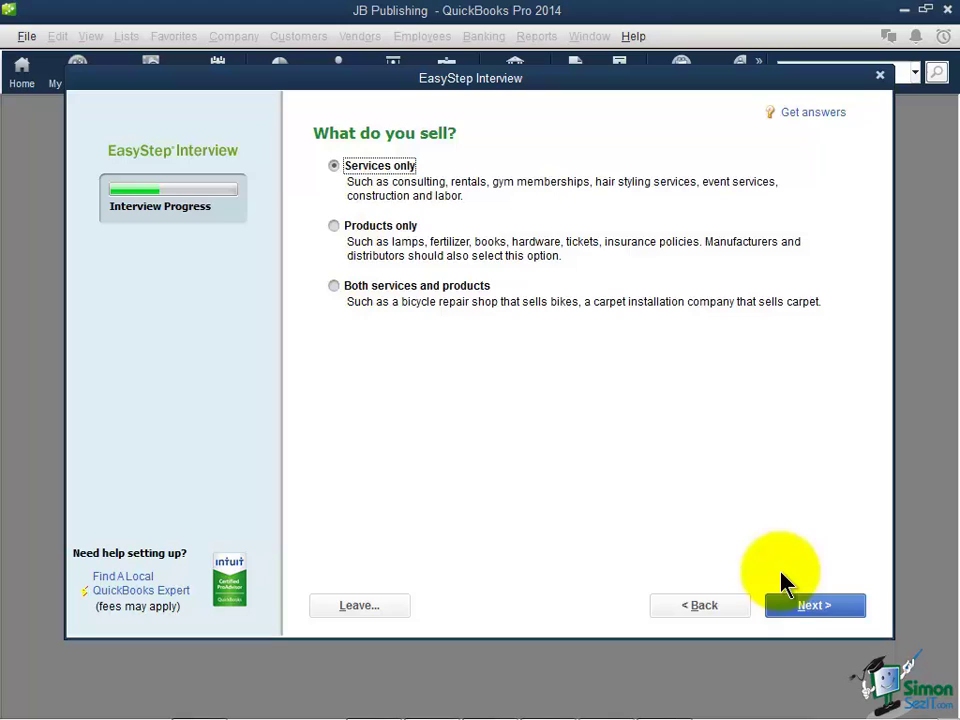
{"action": "left_click", "coordinate": [799, 610]}
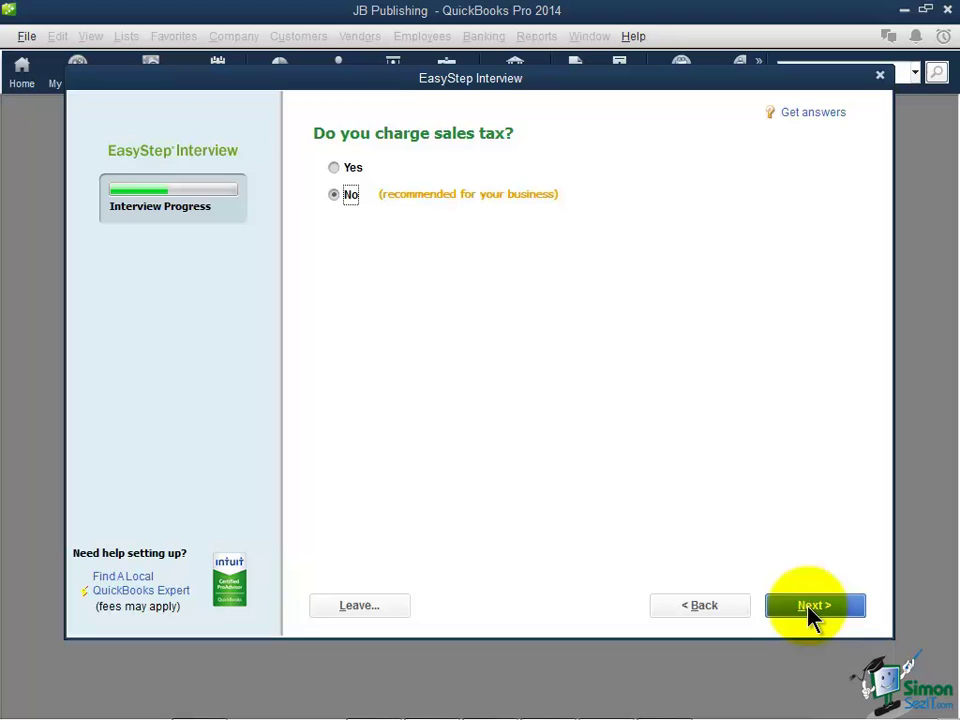
{"action": "left_click", "coordinate": [812, 612]}
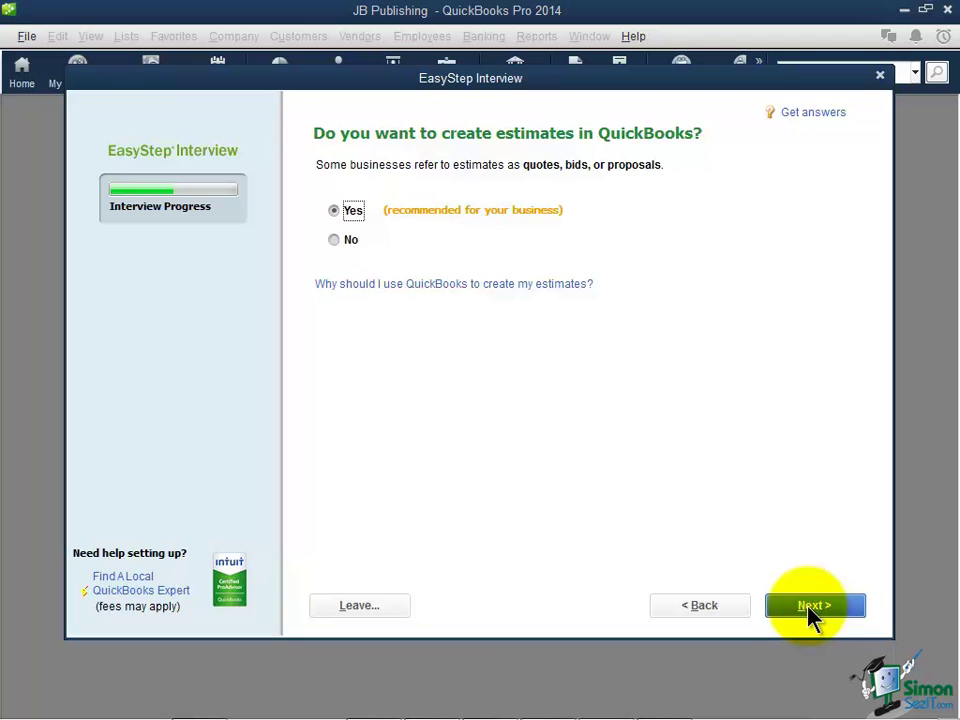
Accept Yes for creating estimates, using billing statements and using progress invoicing
{"action": "left_click", "coordinate": [812, 606]}
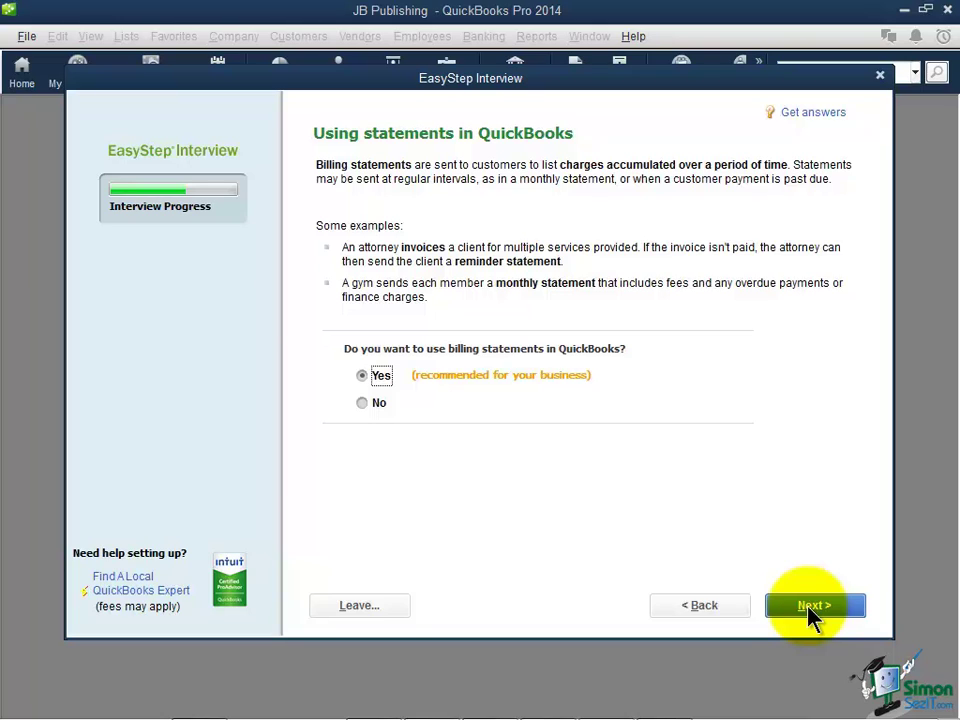
{"action": "left_click", "coordinate": [812, 607]}
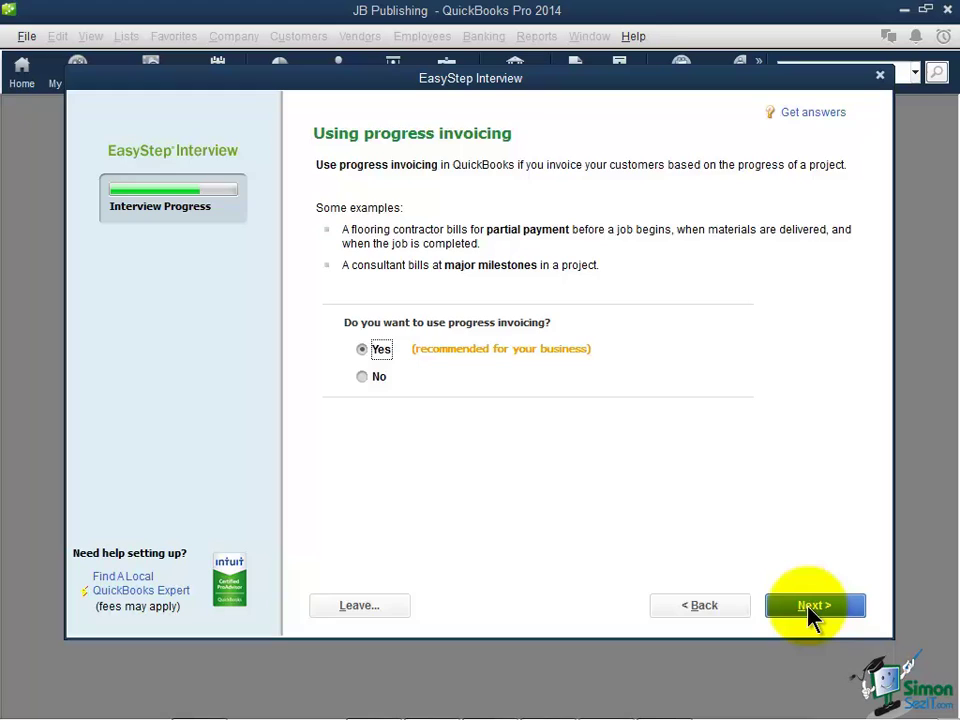
{"action": "left_click", "coordinate": [812, 606]}
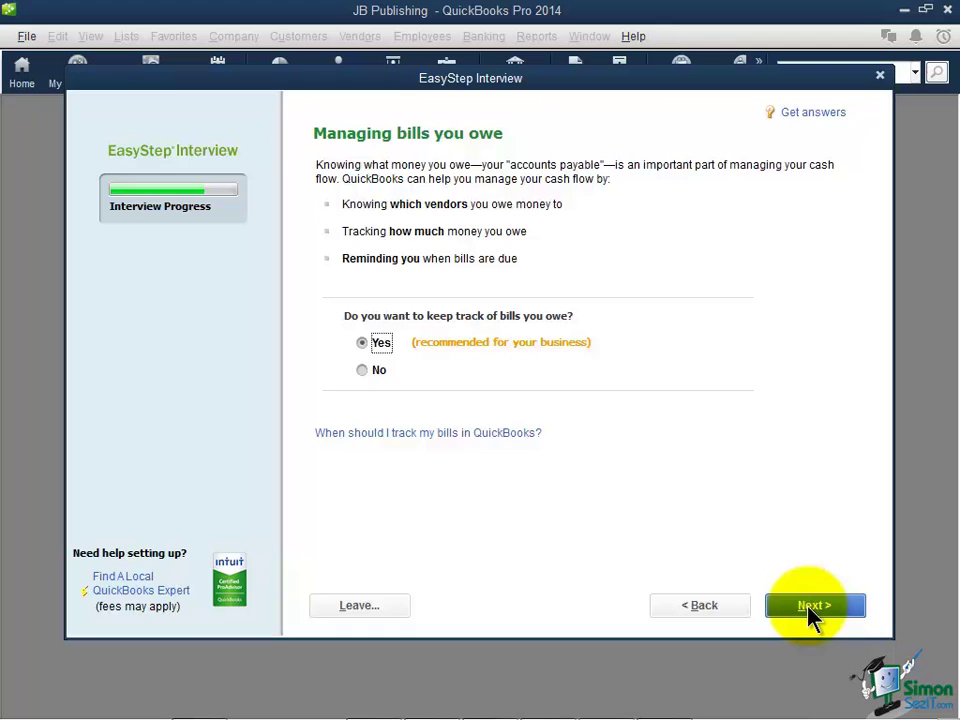
Accept Yes for tracking bills owed and tracking time, and No for having employees
{"action": "left_click", "coordinate": [810, 612]}
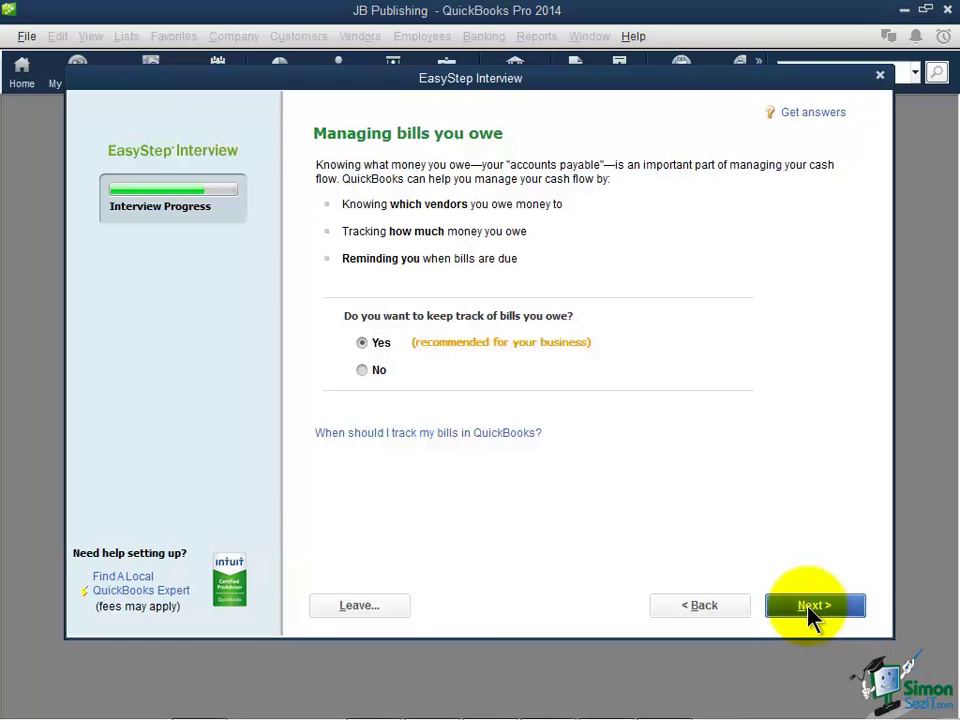
{"action": "left_click", "coordinate": [812, 610]}
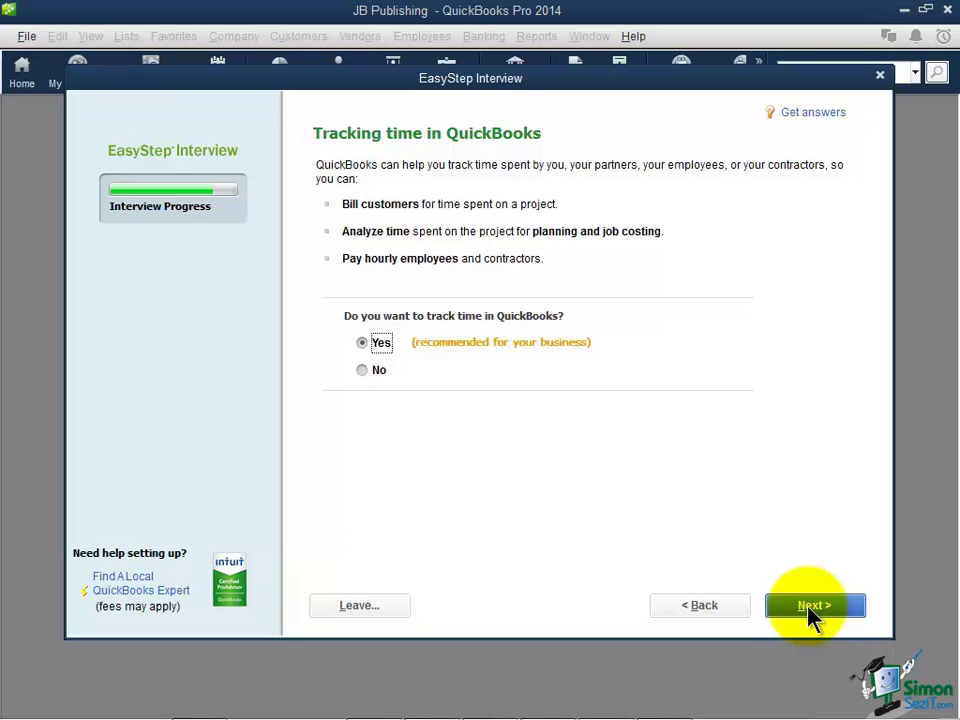
{"action": "left_click", "coordinate": [812, 606]}
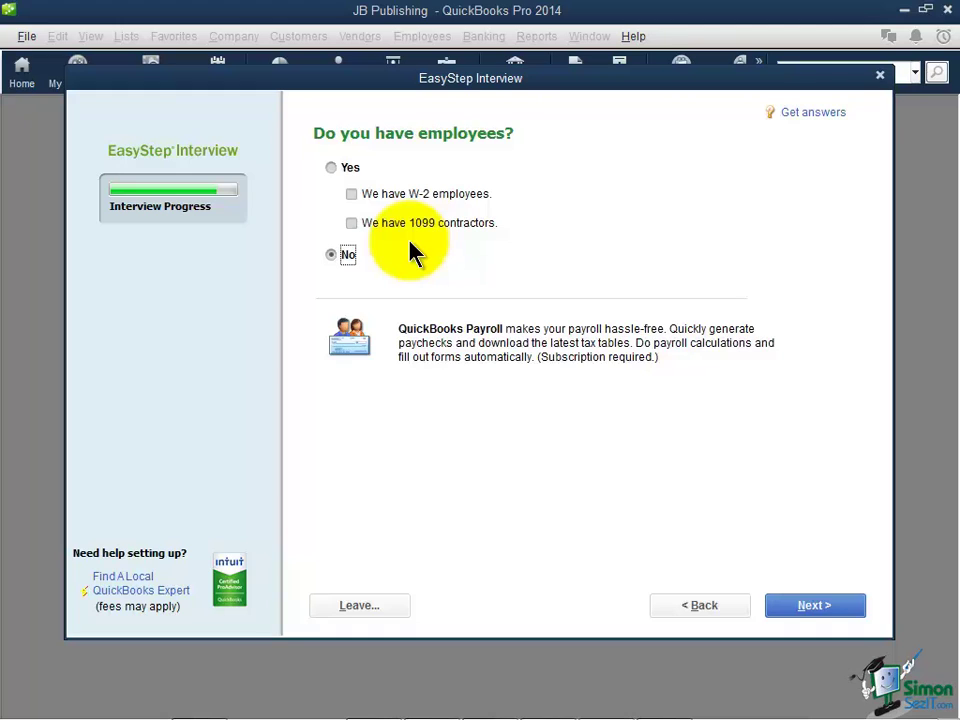
{"action": "left_click", "coordinate": [800, 612]}
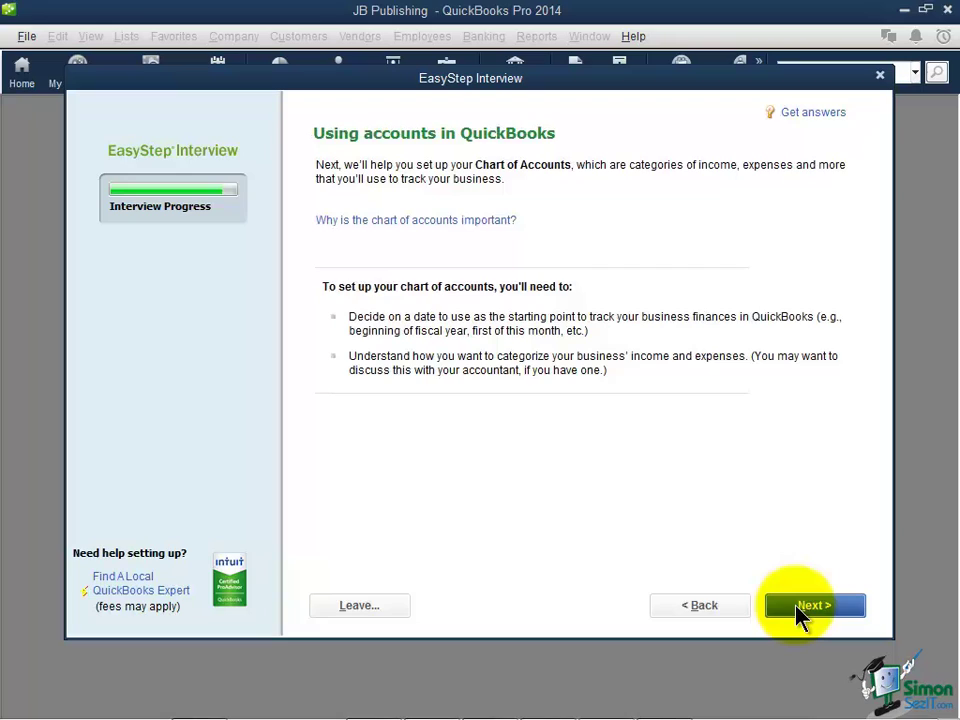